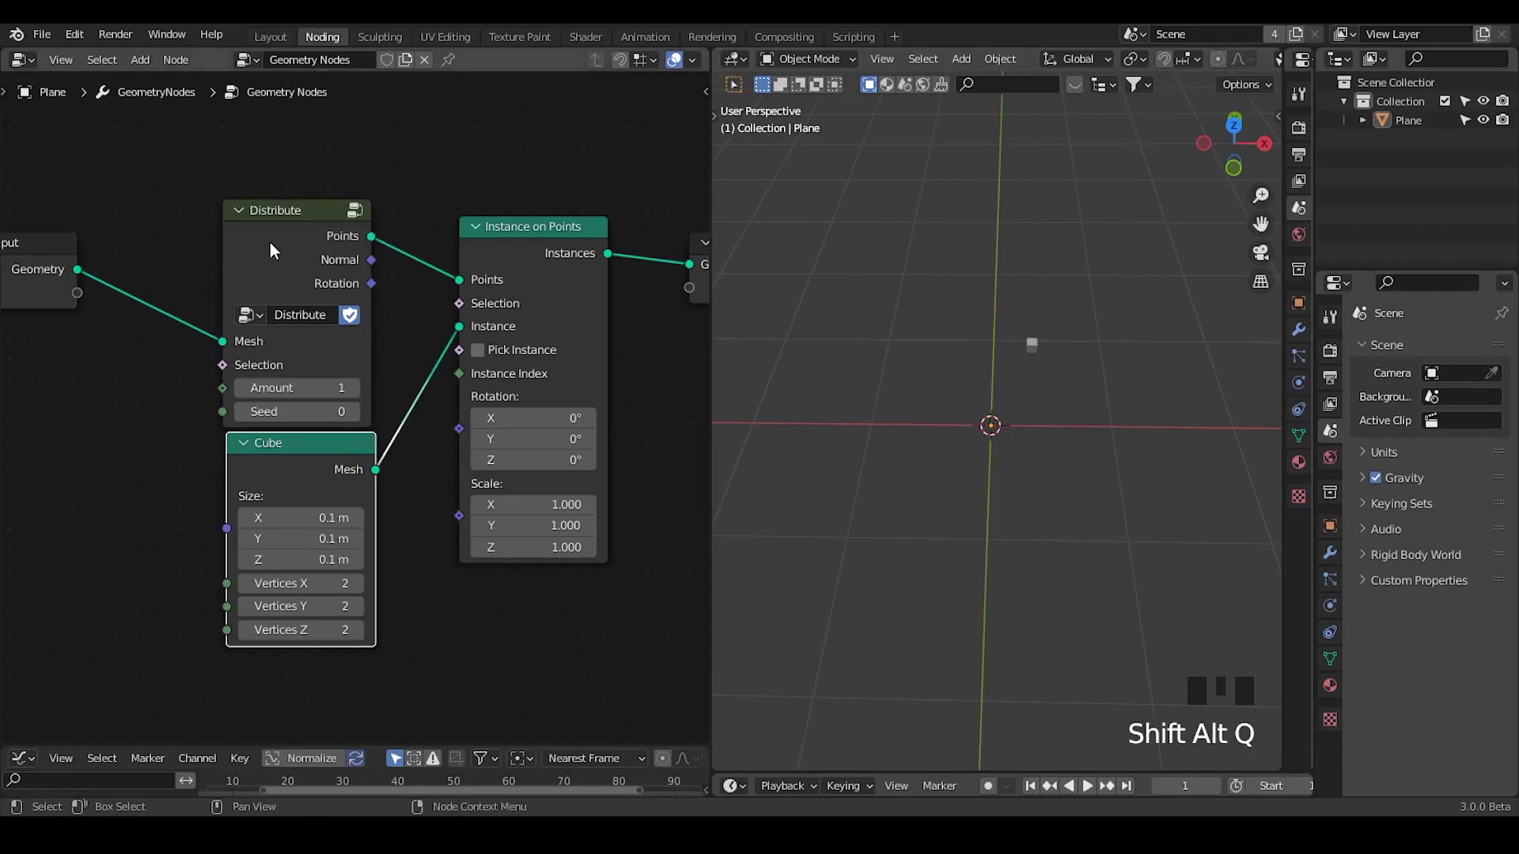
# Nudge the Distribute node slightly upward and pan the node graph view.
pyautogui.moveTo(269, 242); pyautogui.dragTo(264, 220)
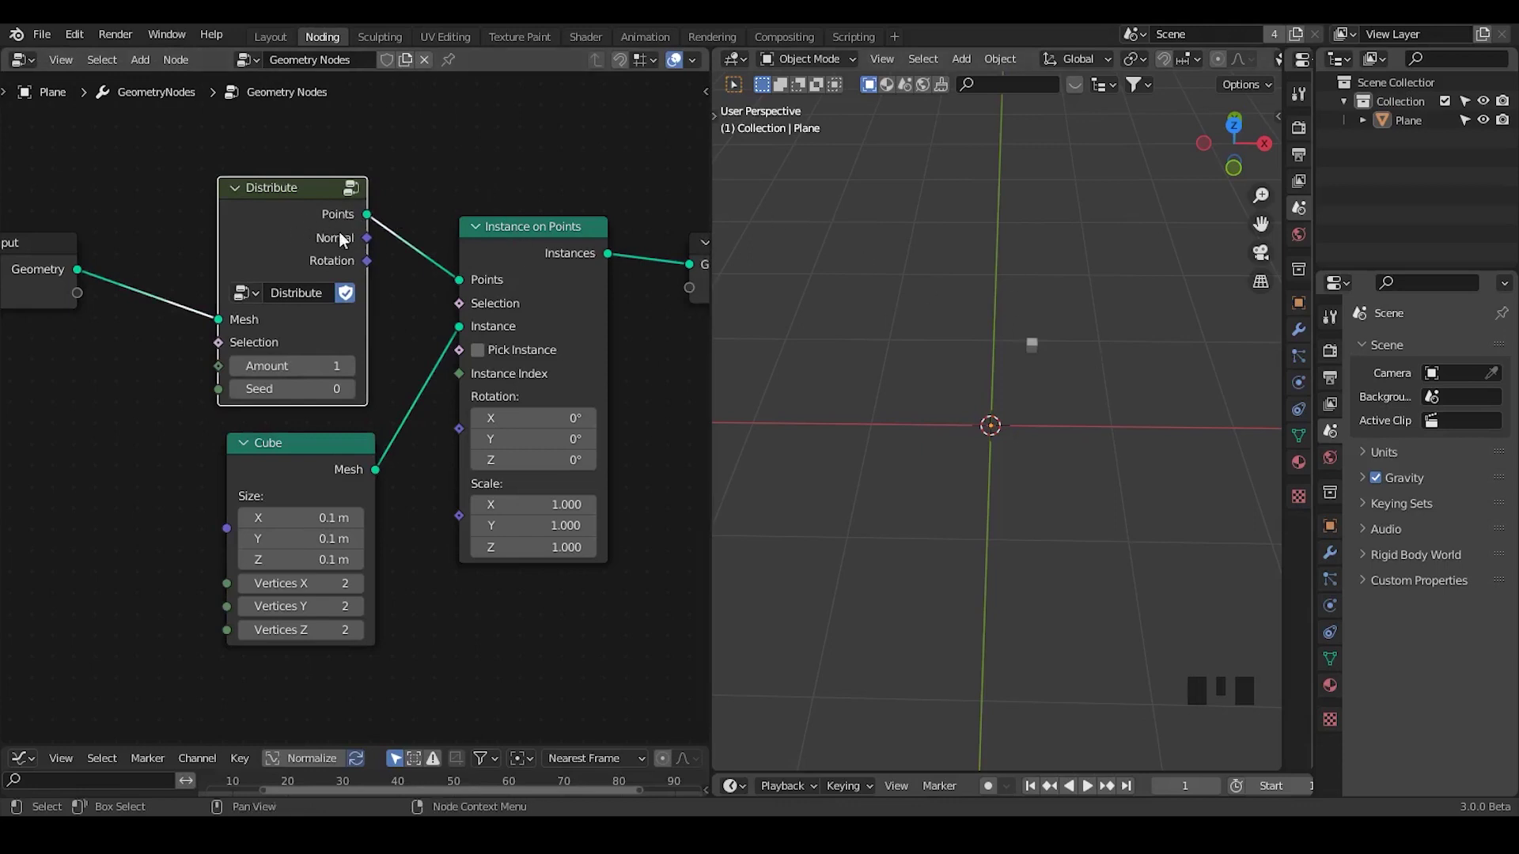
pyautogui.moveTo(303, 246); pyautogui.dragTo(325, 234, button='middle')
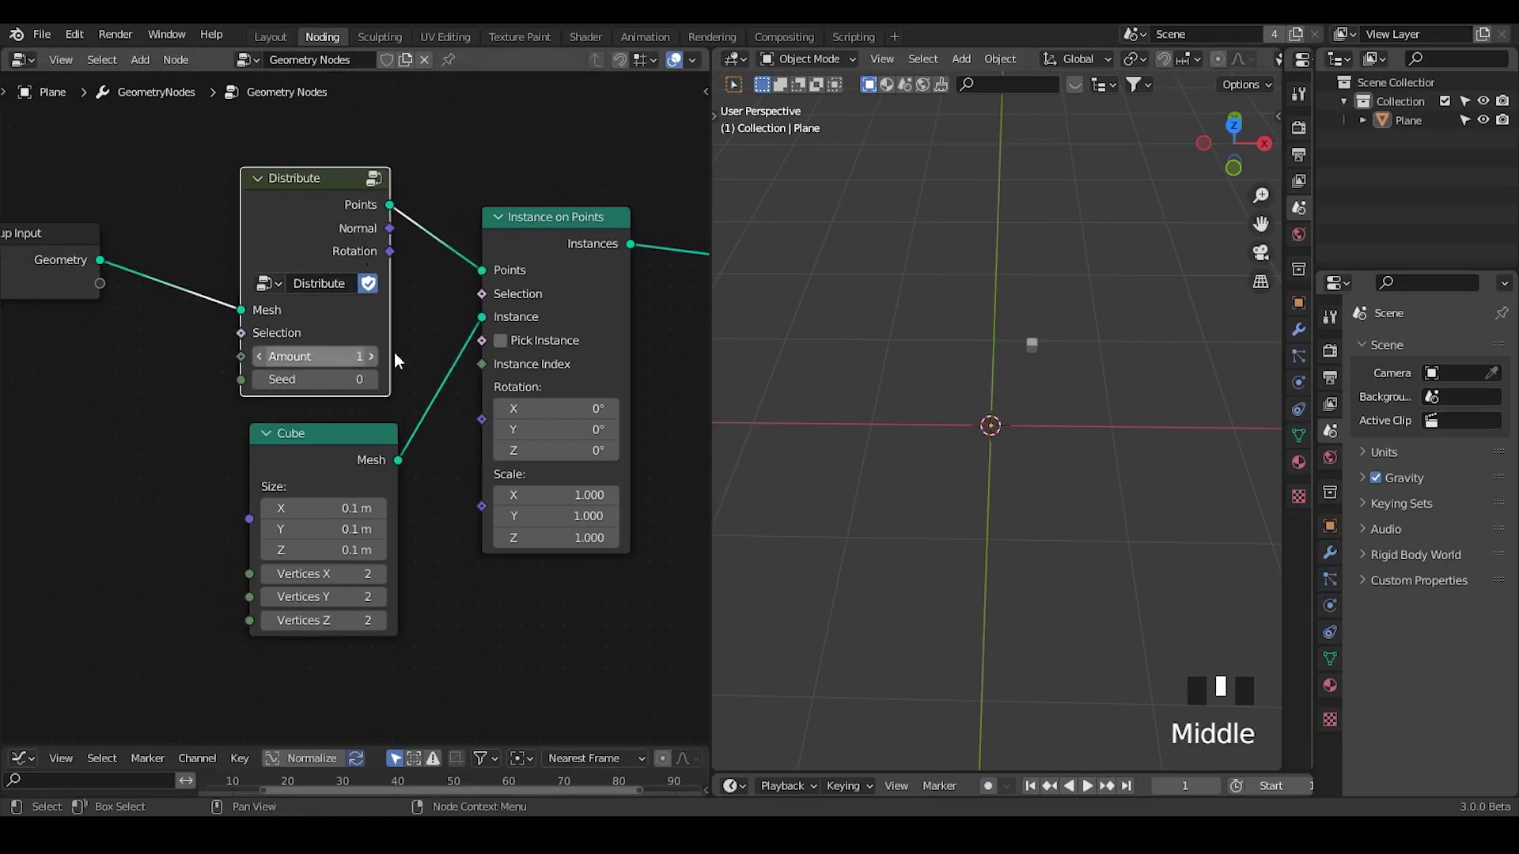
# Back in Object Mode, raise the Distribute Amount to 34, then lower it to 20.
pyautogui.press('Tab')
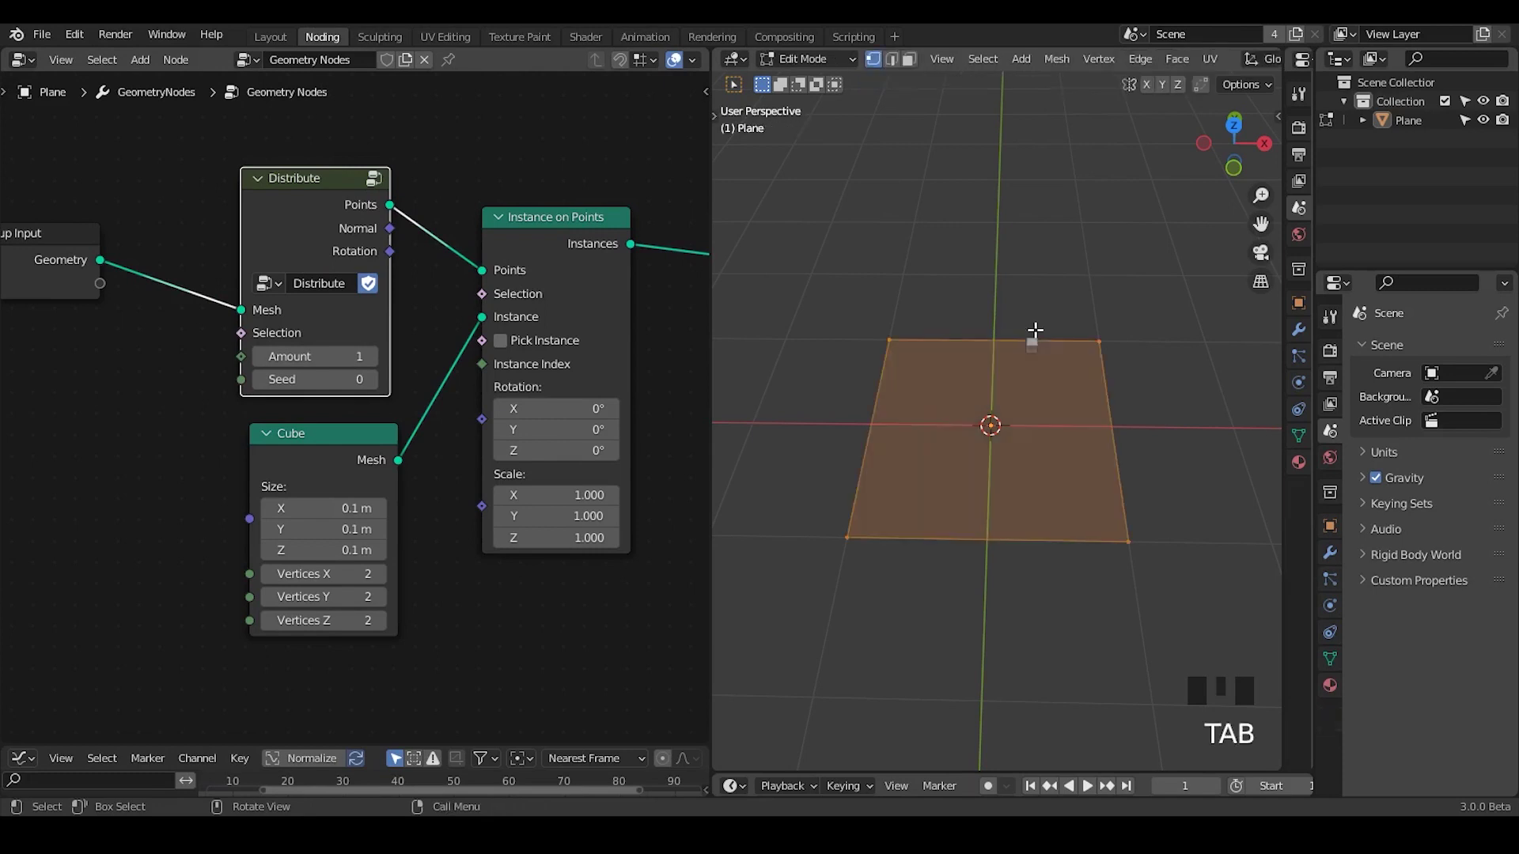
pyautogui.press('Tab')
pyautogui.press('Tab')
pyautogui.press('Tab')
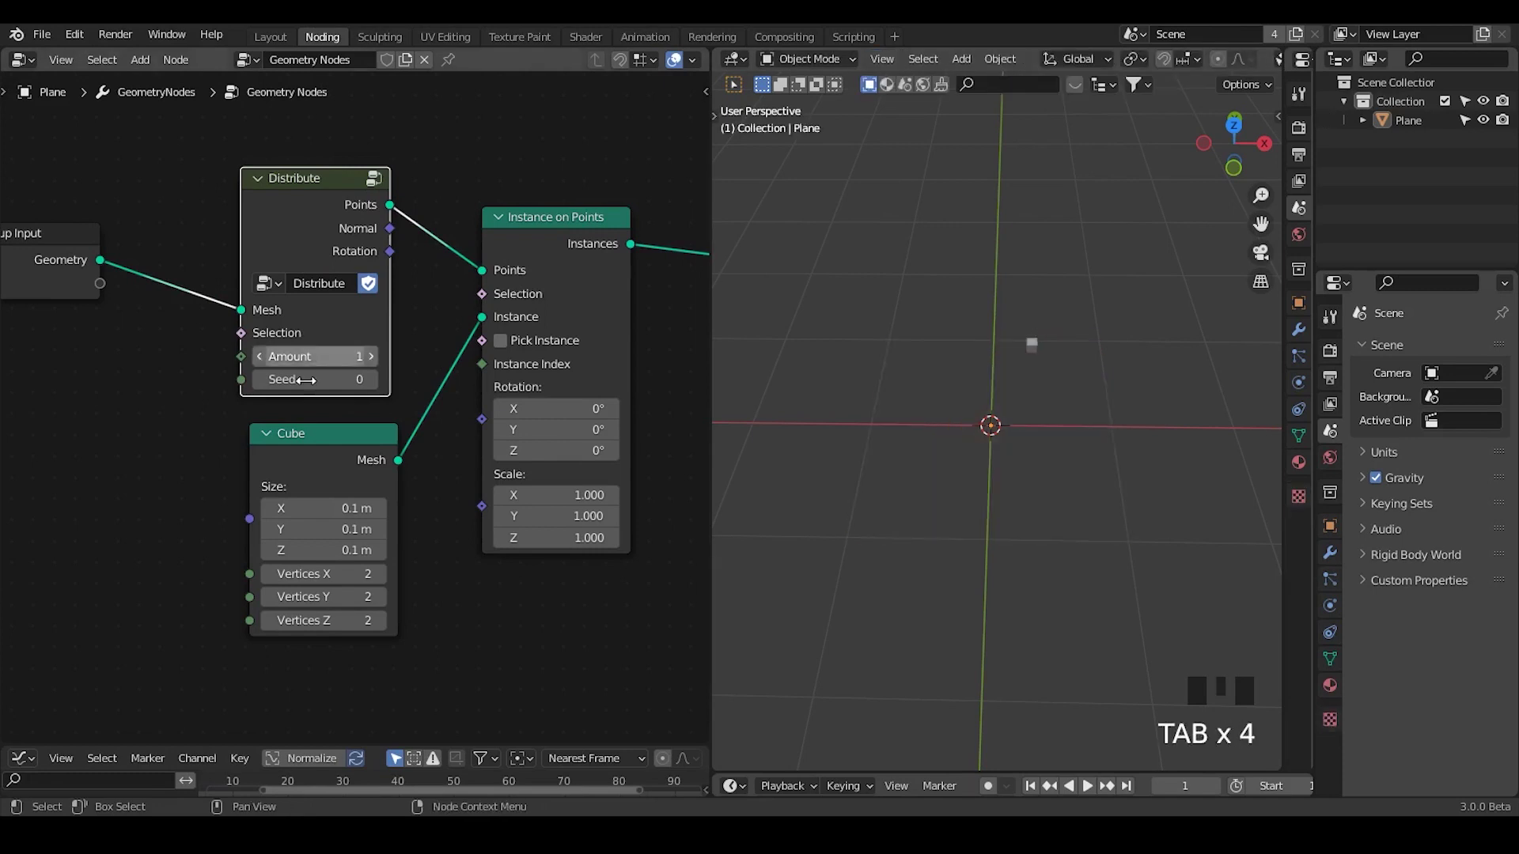
pyautogui.click(373, 357)
pyautogui.click(372, 358)
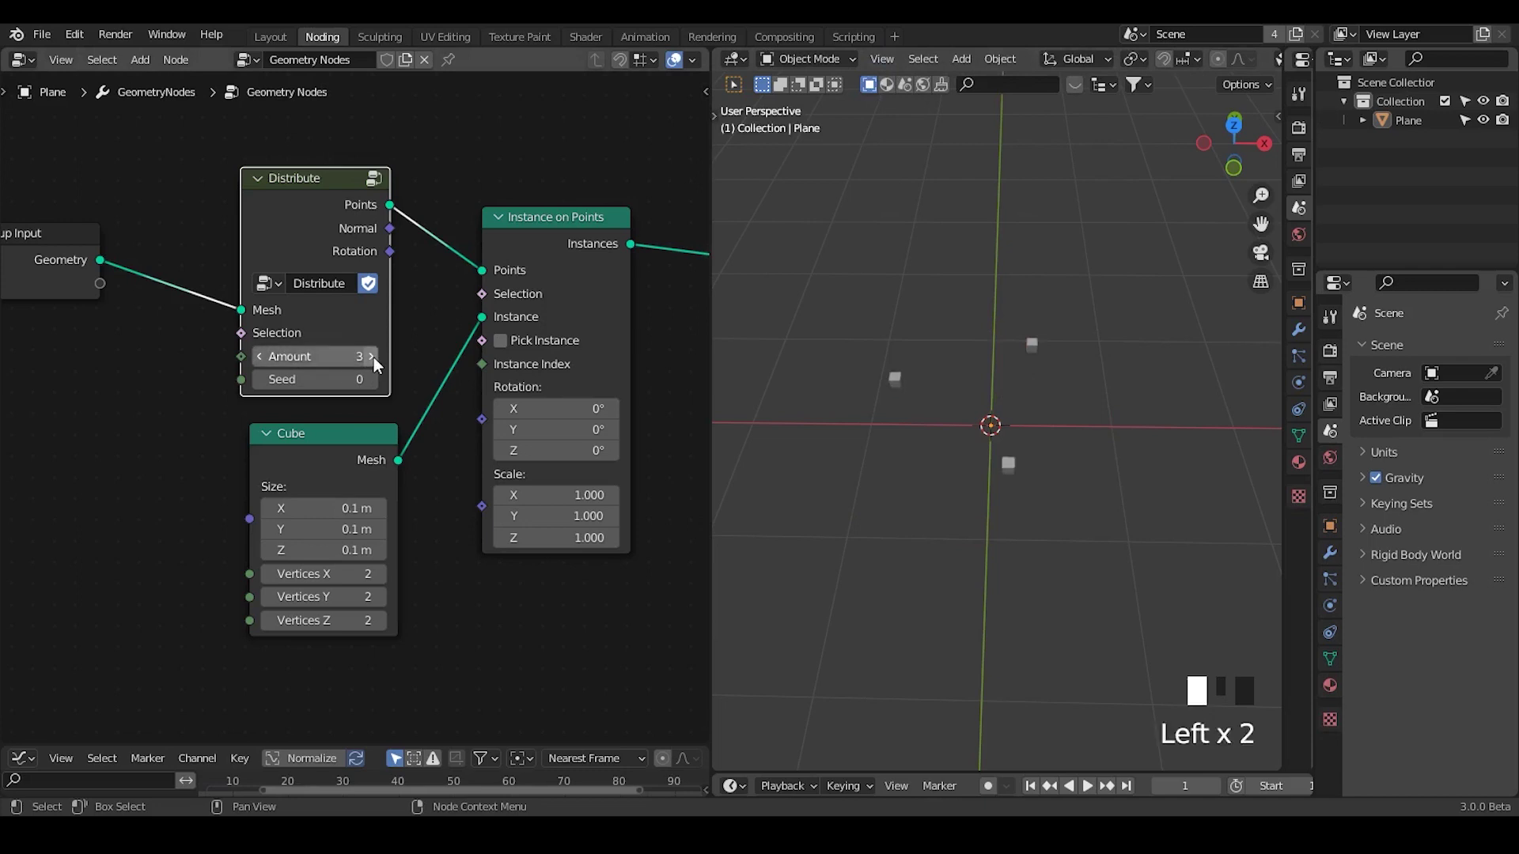
pyautogui.click(372, 356)
pyautogui.click(374, 357)
pyautogui.tripleClick(374, 357)
pyautogui.doubleClick(374, 358)
pyautogui.moveTo(374, 357); pyautogui.dragTo(475, 358)
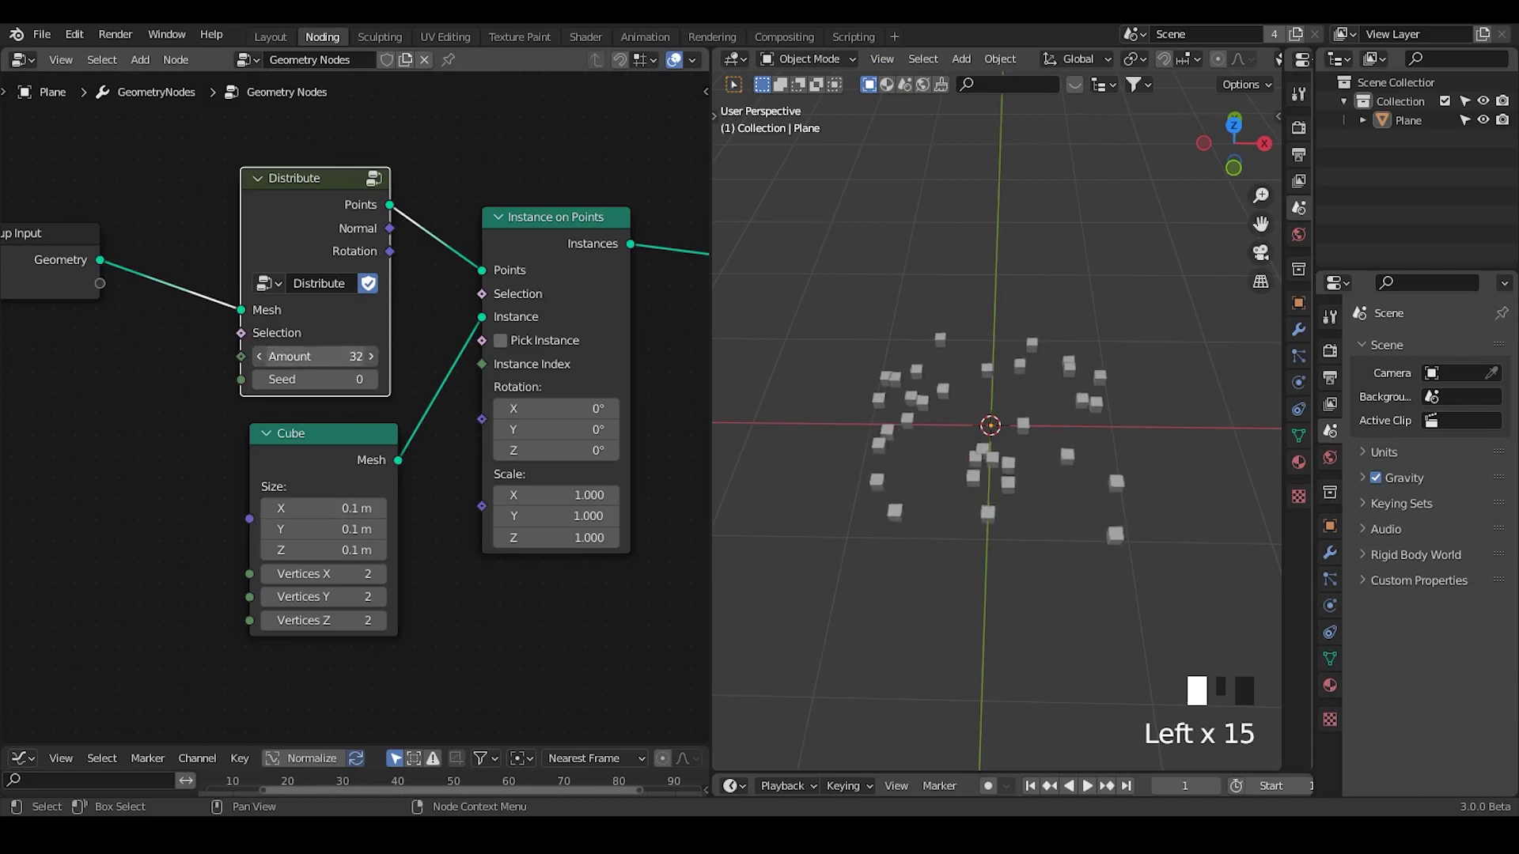
pyautogui.moveTo(373, 358)
pyautogui.mouseDown()
pyautogui.moveTo(309, 357)
pyautogui.moveTo(381, 380)
pyautogui.mouseUp()
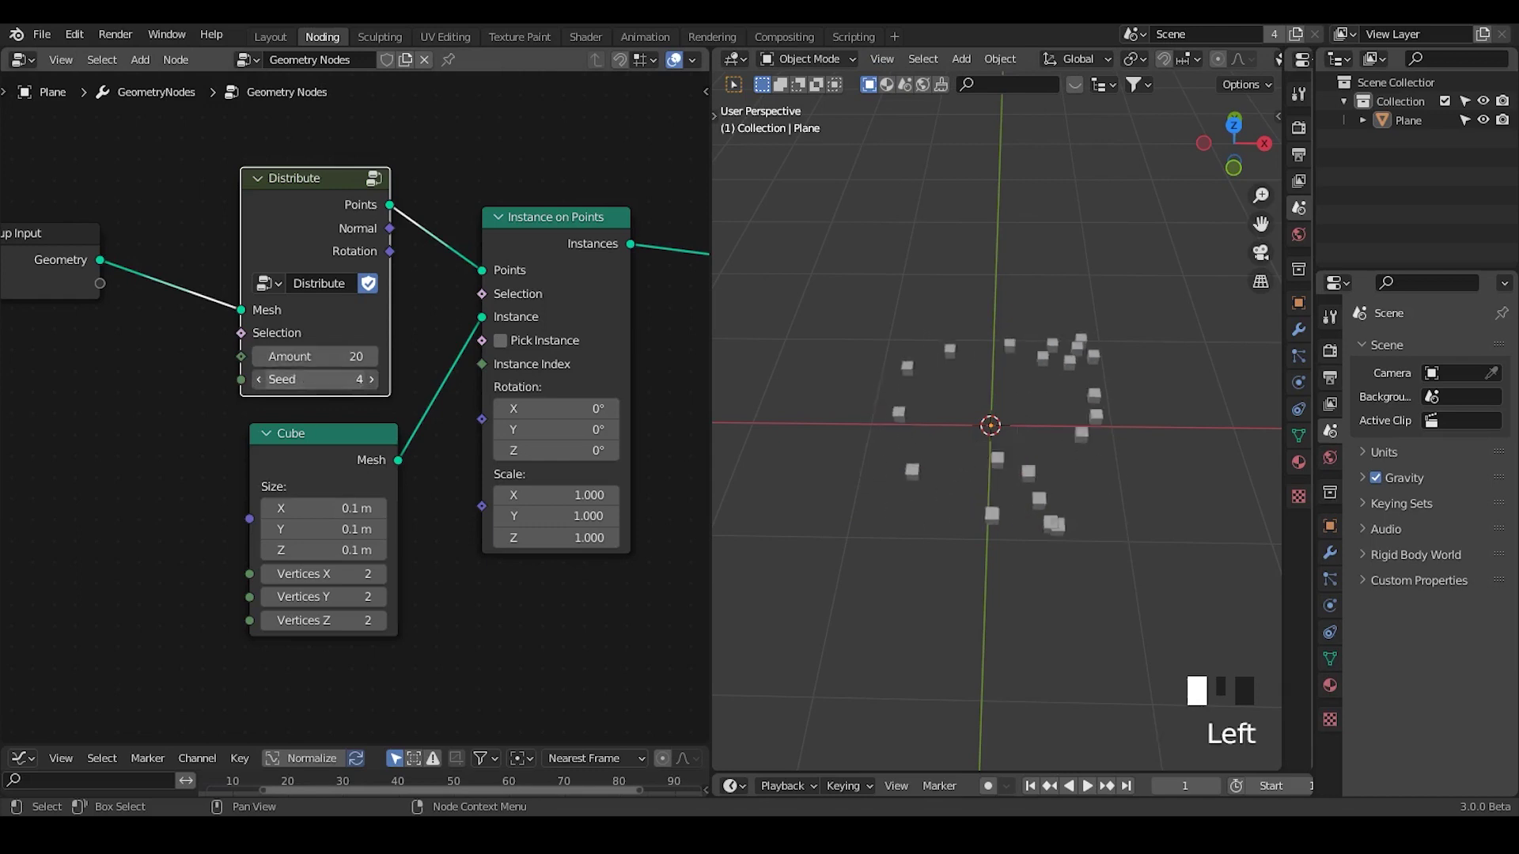
# In Edit Mode, scale the plane down and confirm its new size.
pyautogui.press('Tab')
pyautogui.press('s')
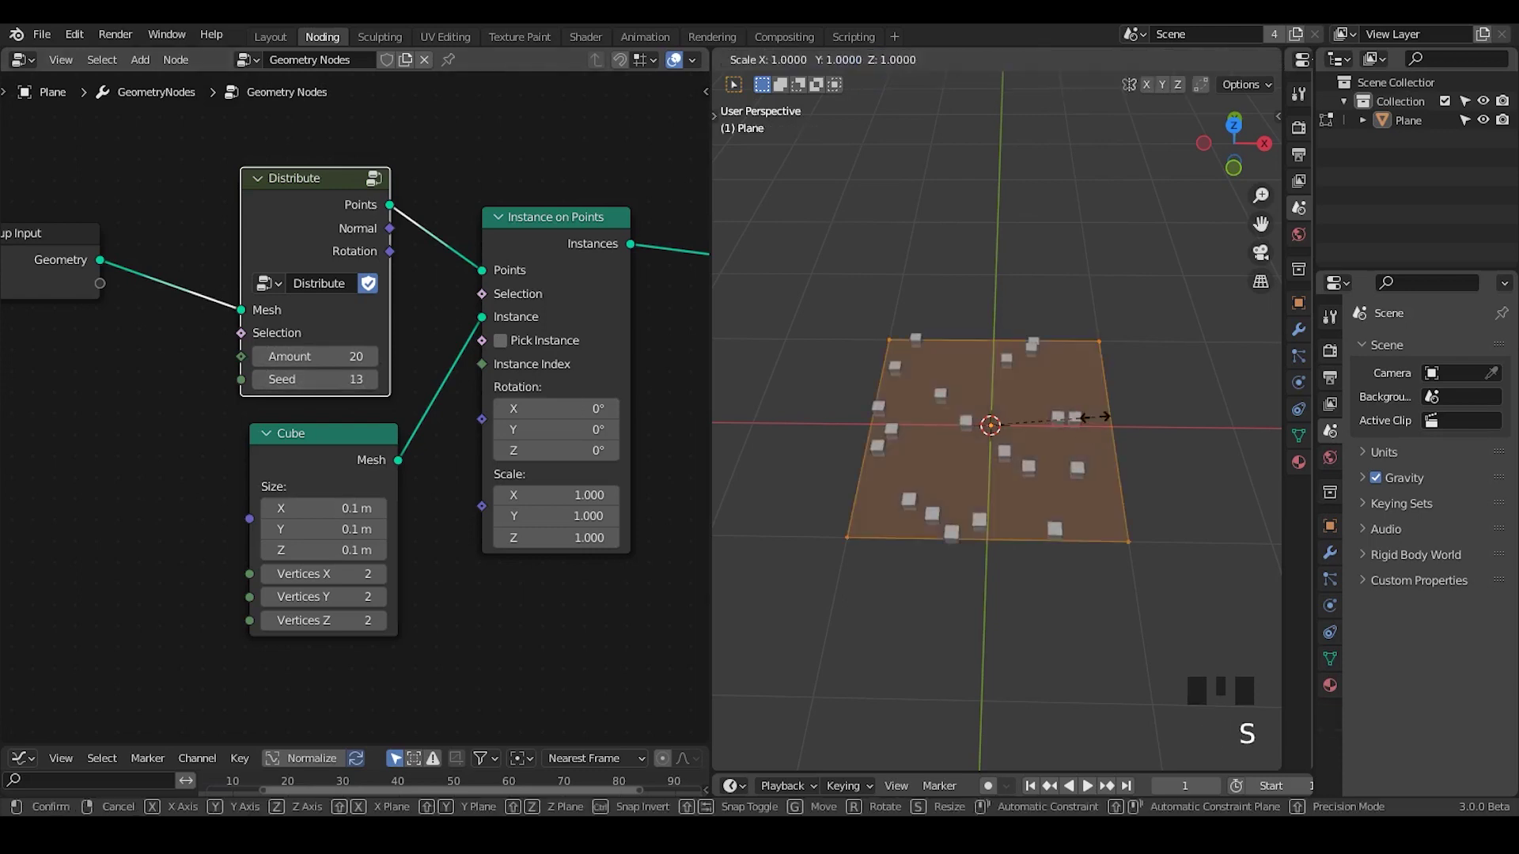
pyautogui.keyDown('ctrl'); pyautogui.middleClick(1137, 397); pyautogui.keyUp('ctrl')
pyautogui.press('s')
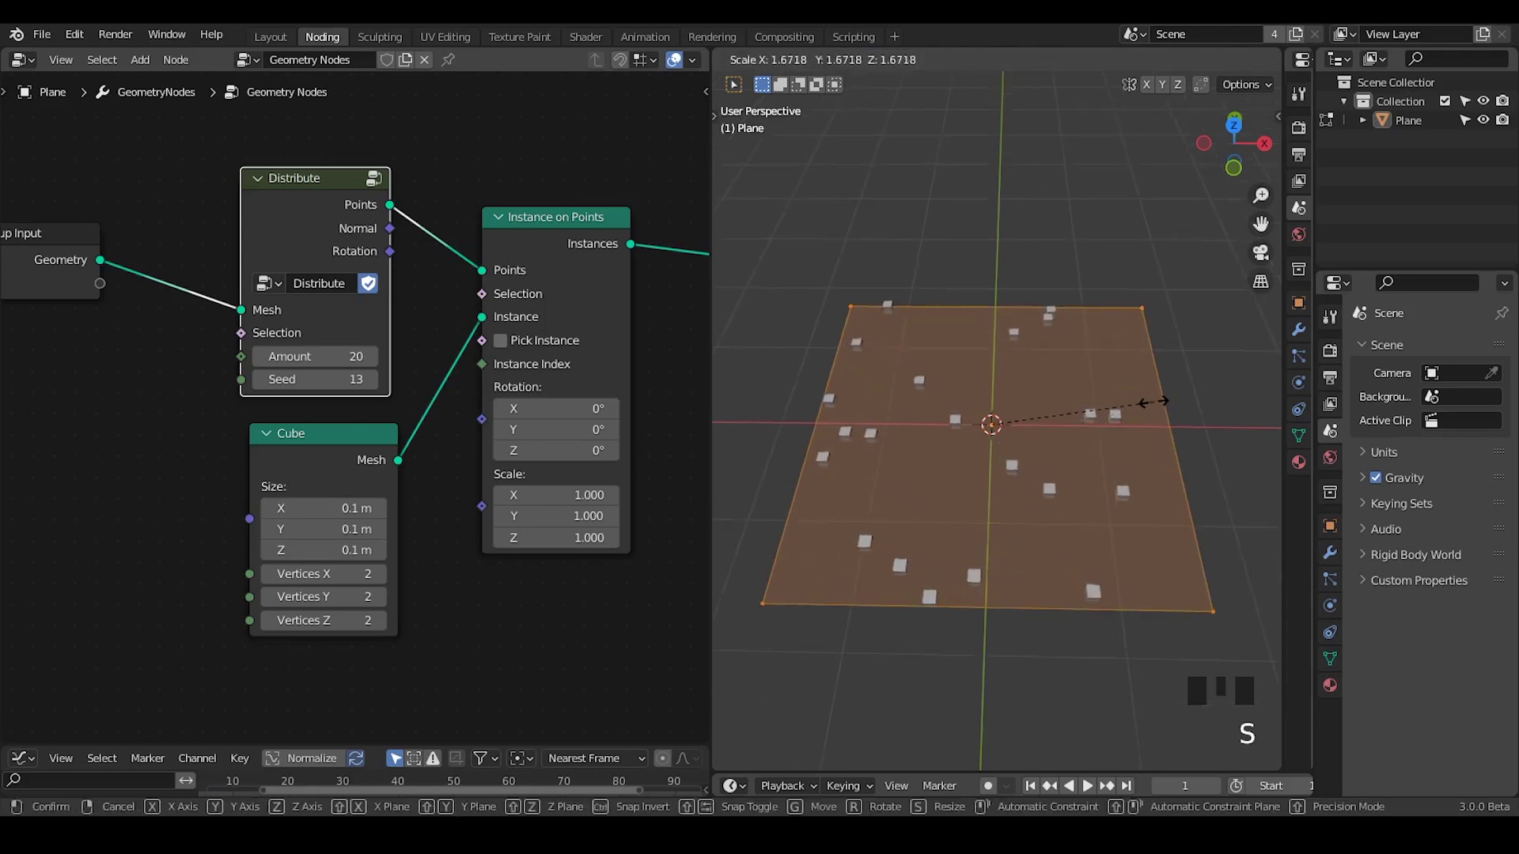
pyautogui.click(1154, 402)
# Shrink the plane once more, cancel a further resize, and return to Object Mode.
pyautogui.press('s')
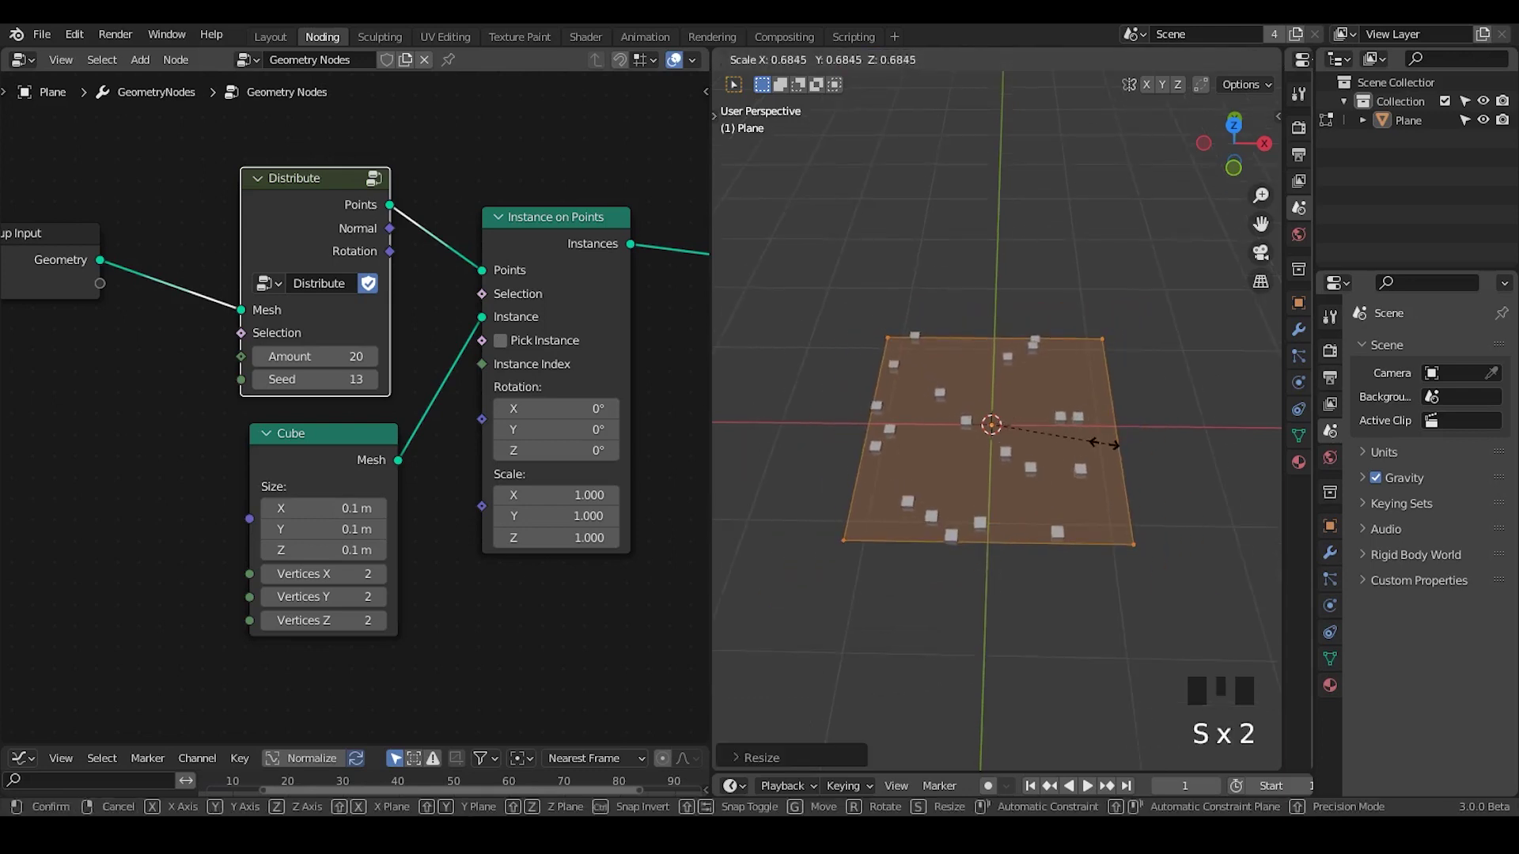
pyautogui.click(1103, 443)
pyautogui.press('s')
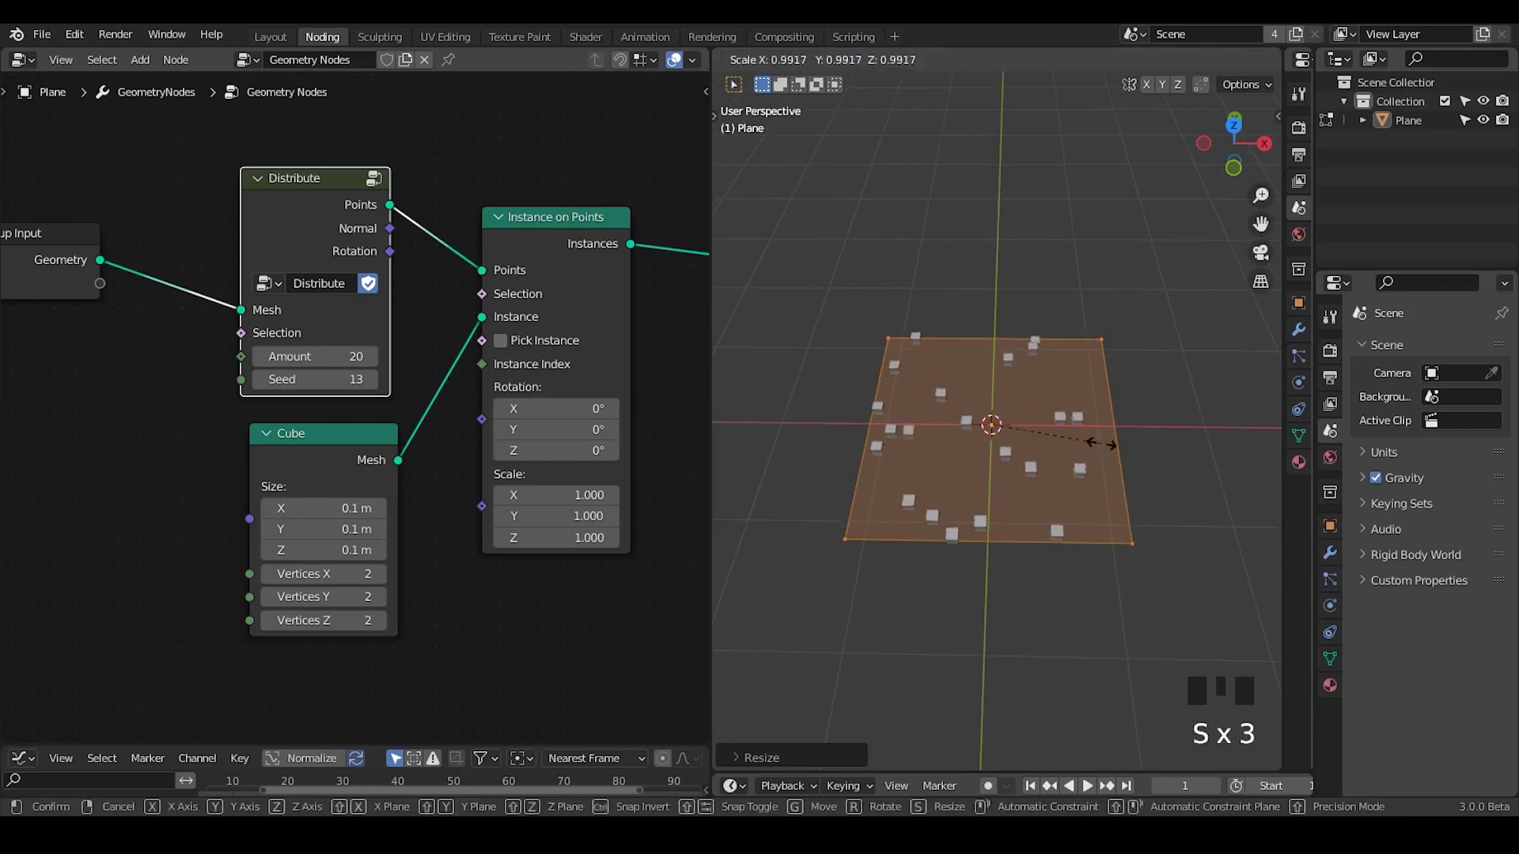
pyautogui.rightClick(1159, 364)
pyautogui.press('Tab')
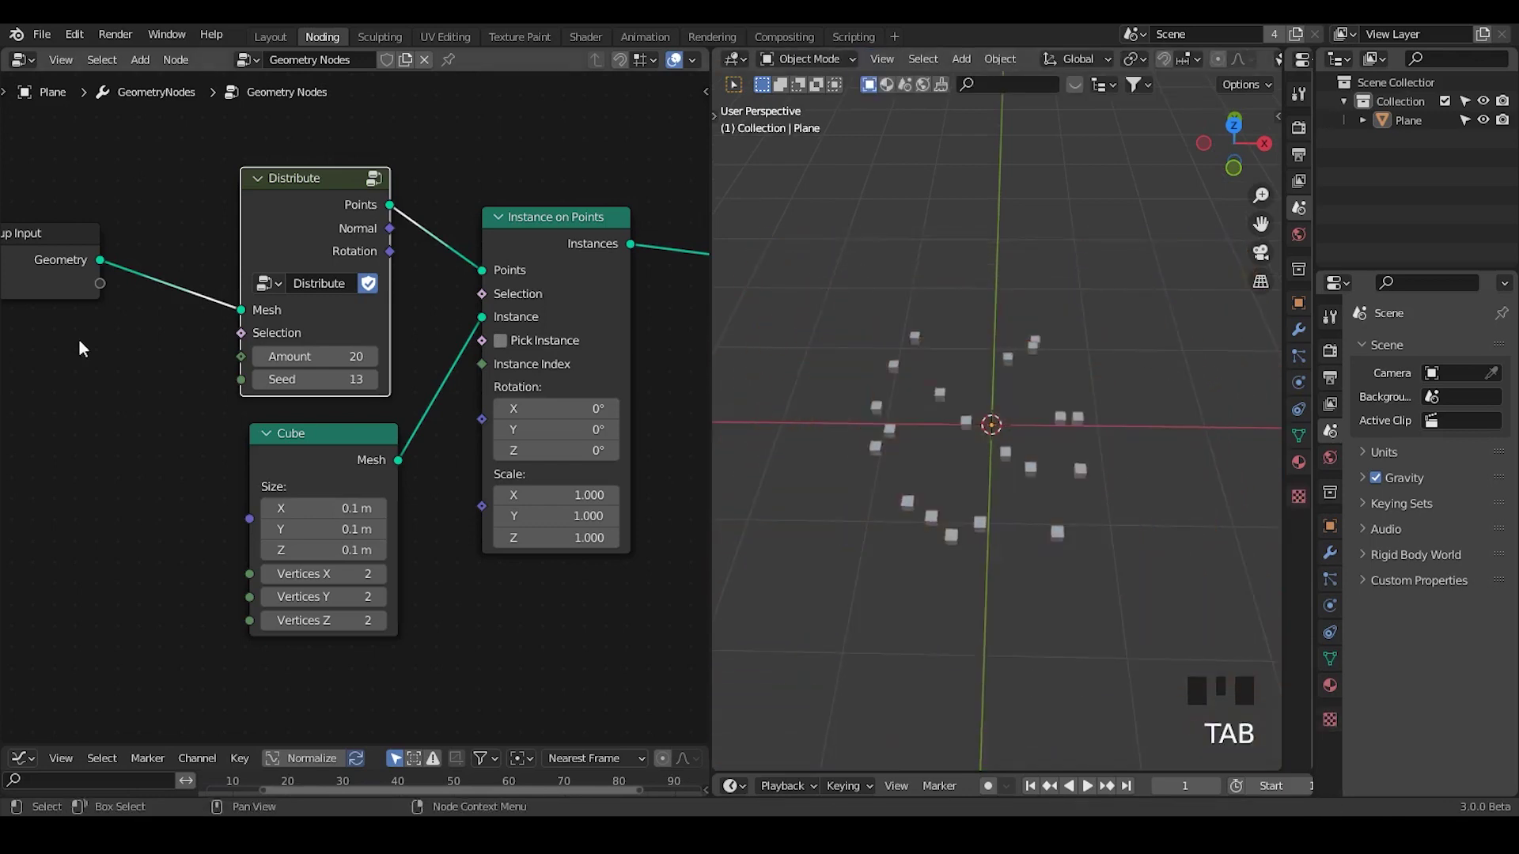
# Add a Cube node and connect its Mesh to the Distribute Mesh input.
pyautogui.moveTo(7, 348); pyautogui.dragTo(213, 343, button='middle')
pyautogui.hotkey('ctrl', 'a')
pyautogui.write('cube')
pyautogui.press('Return')
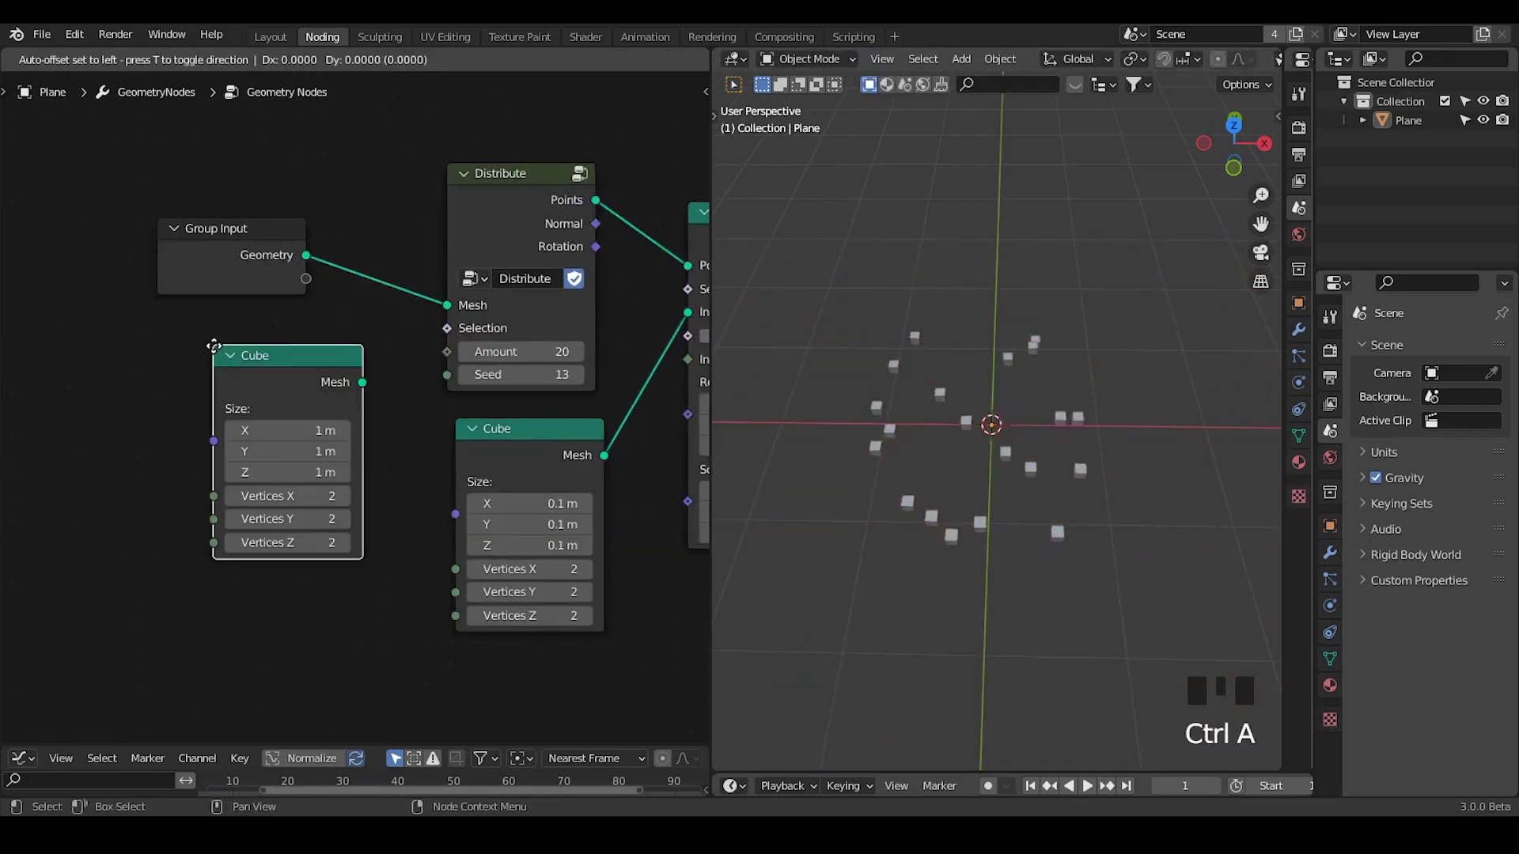
pyautogui.click(356, 383)
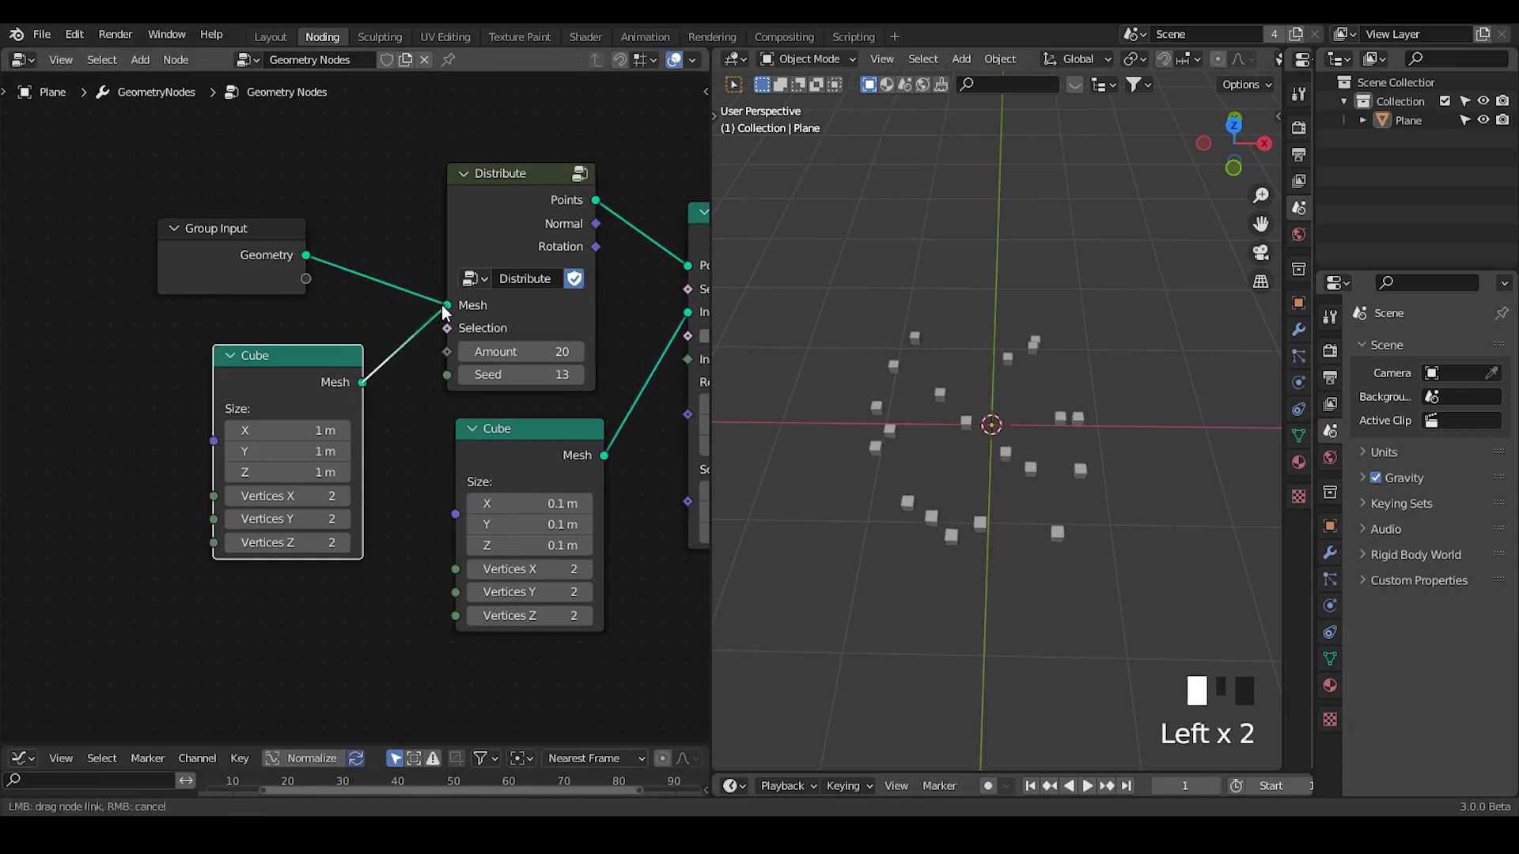
pyautogui.moveTo(362, 382); pyautogui.dragTo(447, 306)
# Set the Distribute Amount to 1.
pyautogui.moveTo(917, 394)
pyautogui.mouseDown(button='middle')
pyautogui.moveTo(1000, 454)
pyautogui.moveTo(999, 428)
pyautogui.moveTo(958, 454)
pyautogui.mouseUp(button='middle')
pyautogui.click(518, 351)
pyautogui.write('1')
pyautogui.press('Return')
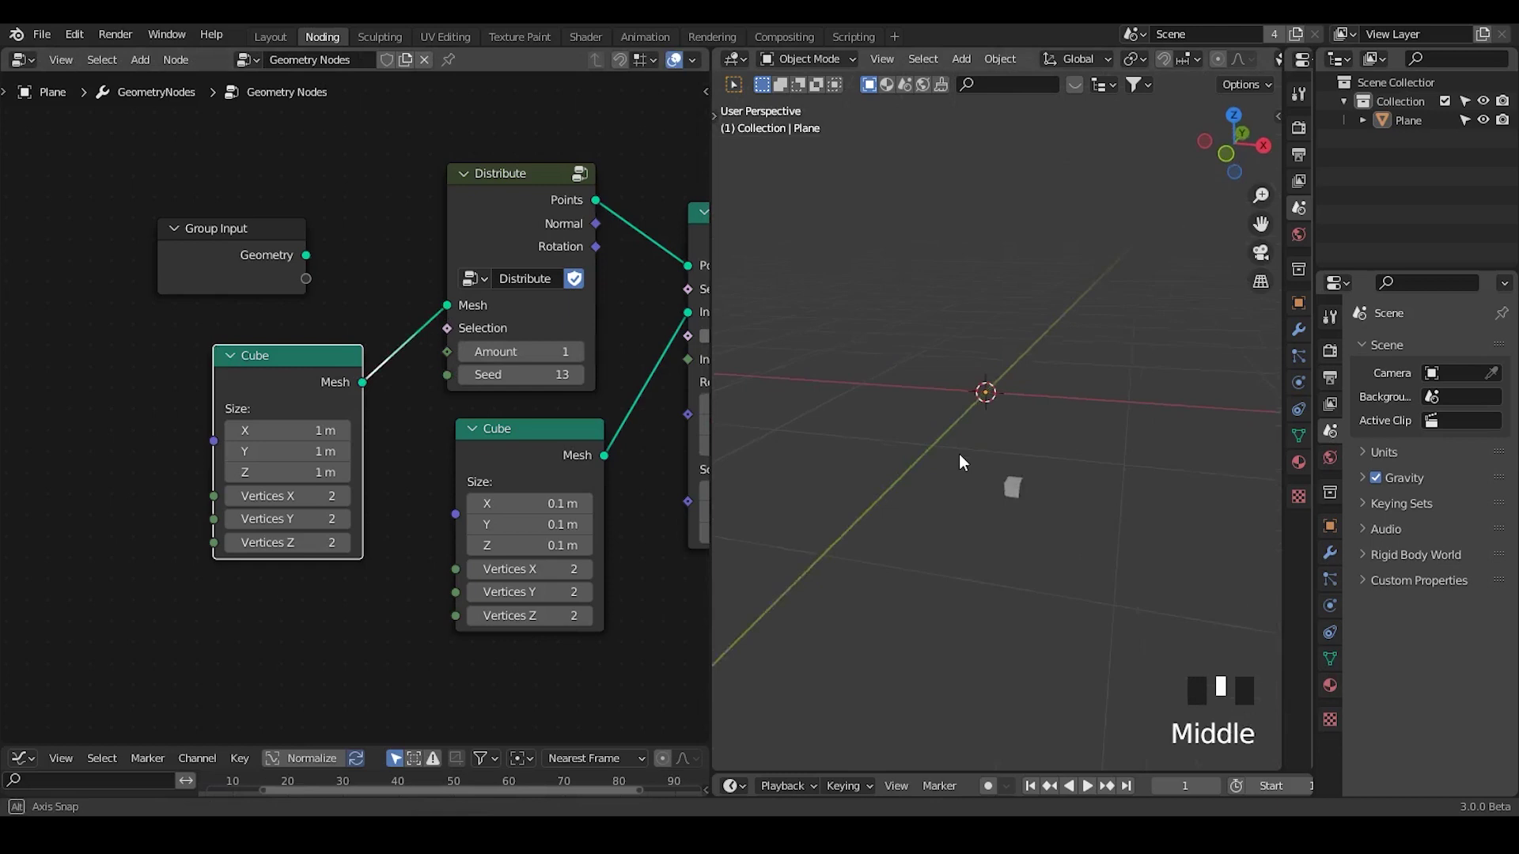
# Step the Distribute Amount up from 2 to 7, then drag it to 15.
pyautogui.click(578, 353)
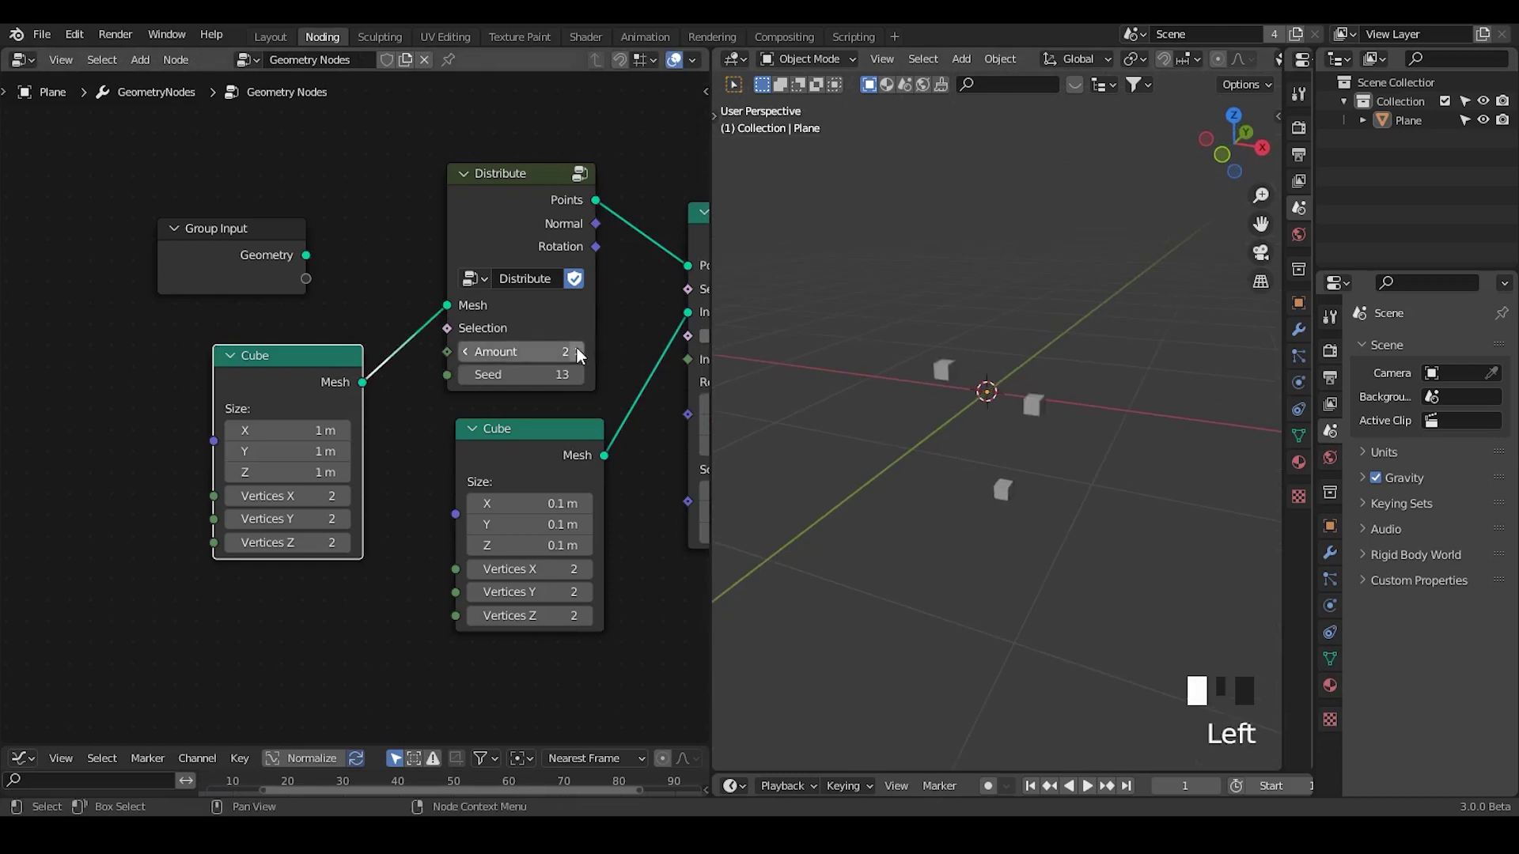
pyautogui.moveTo(990, 455)
pyautogui.mouseDown(button='middle')
pyautogui.moveTo(1029, 468)
pyautogui.moveTo(1037, 400)
pyautogui.mouseUp(button='middle')
pyautogui.press('Tab')
pyautogui.press('Tab')
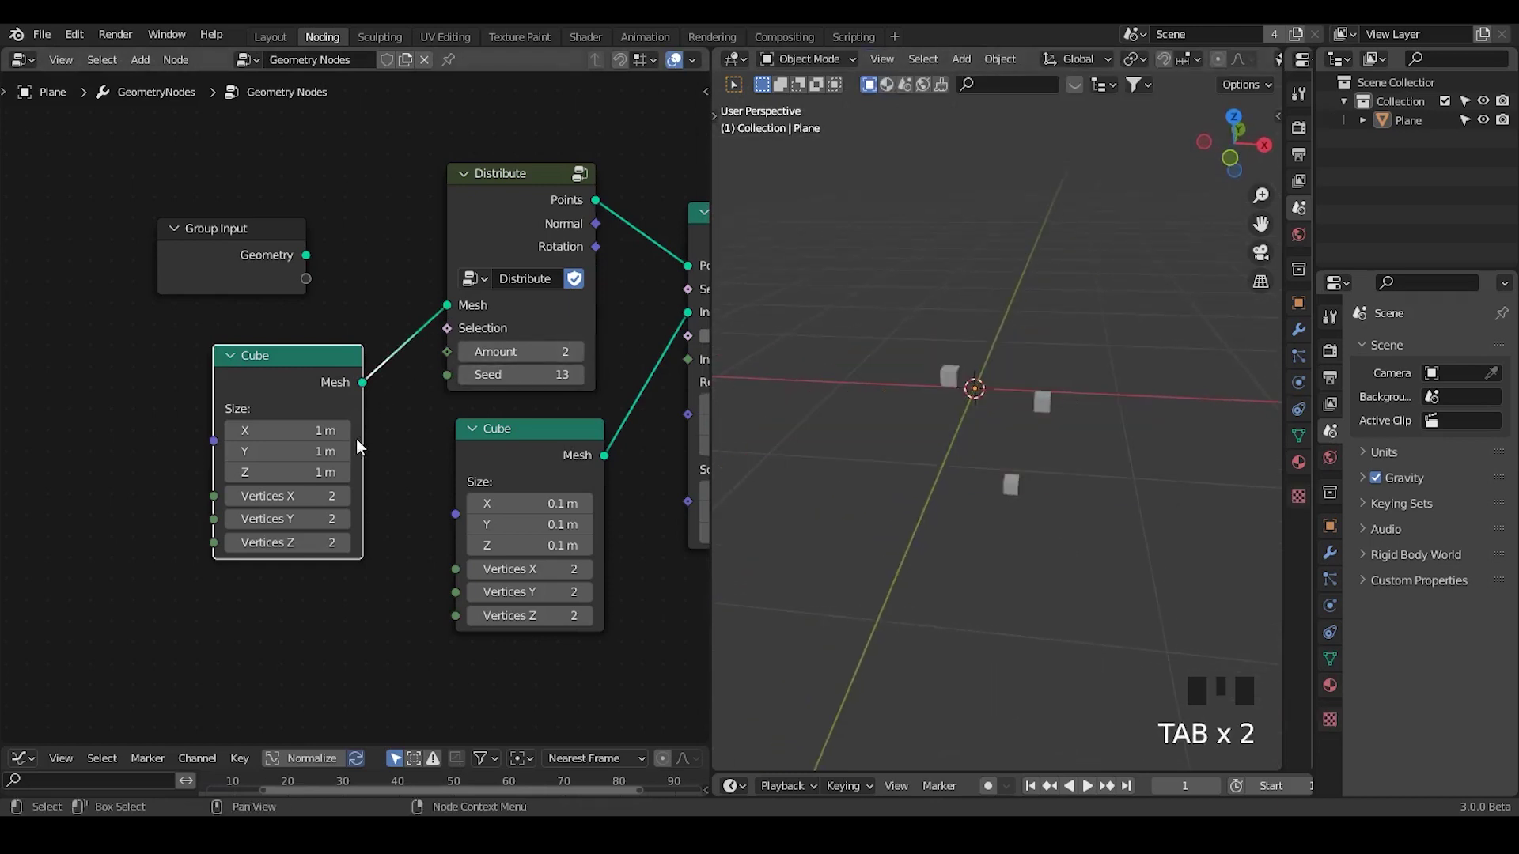
pyautogui.click(578, 351)
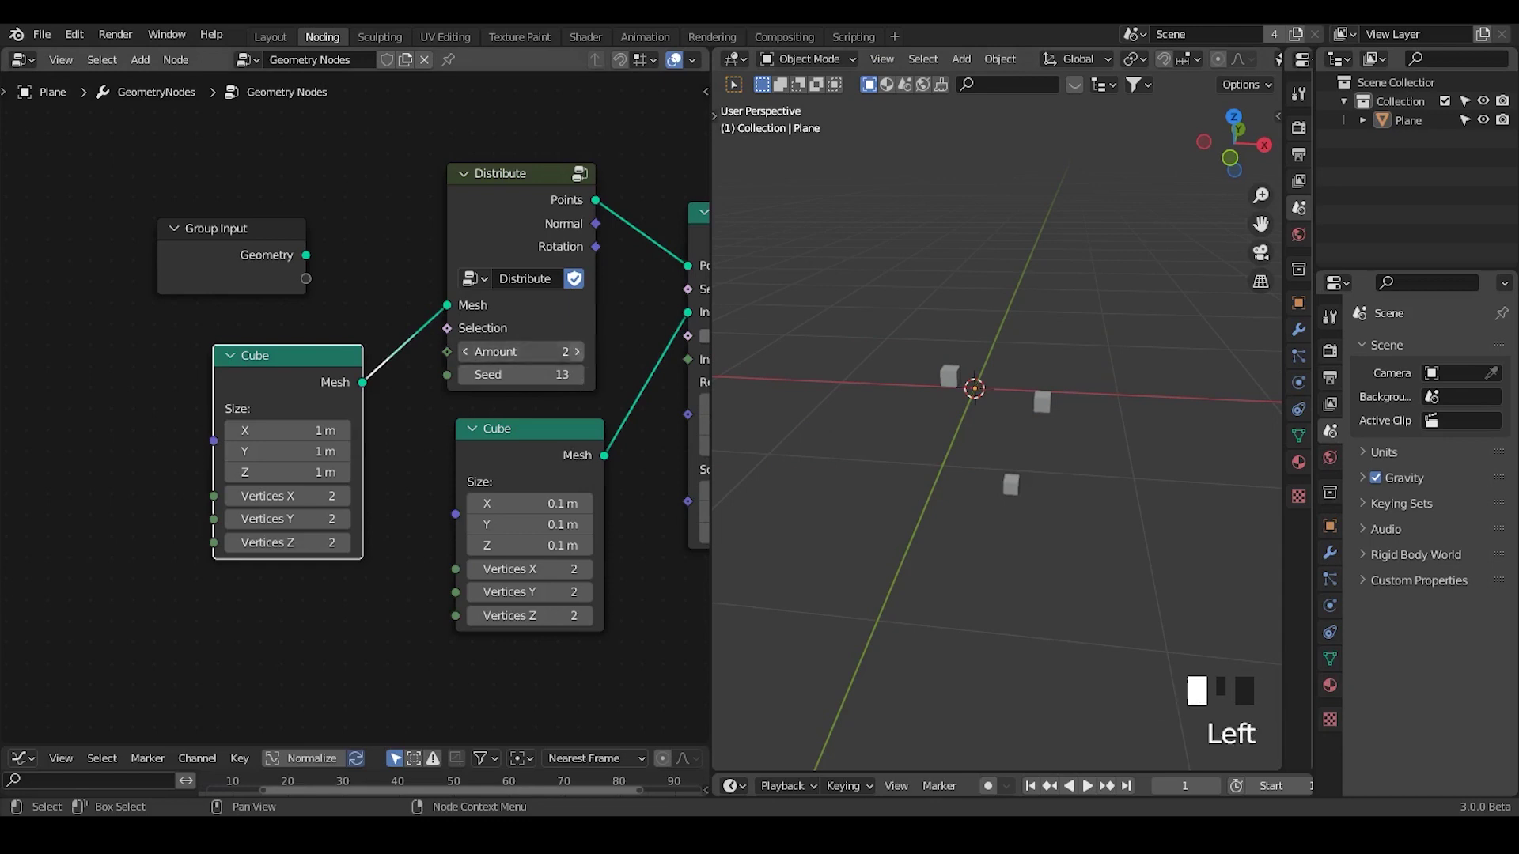
pyautogui.click(581, 350)
pyautogui.click(581, 351)
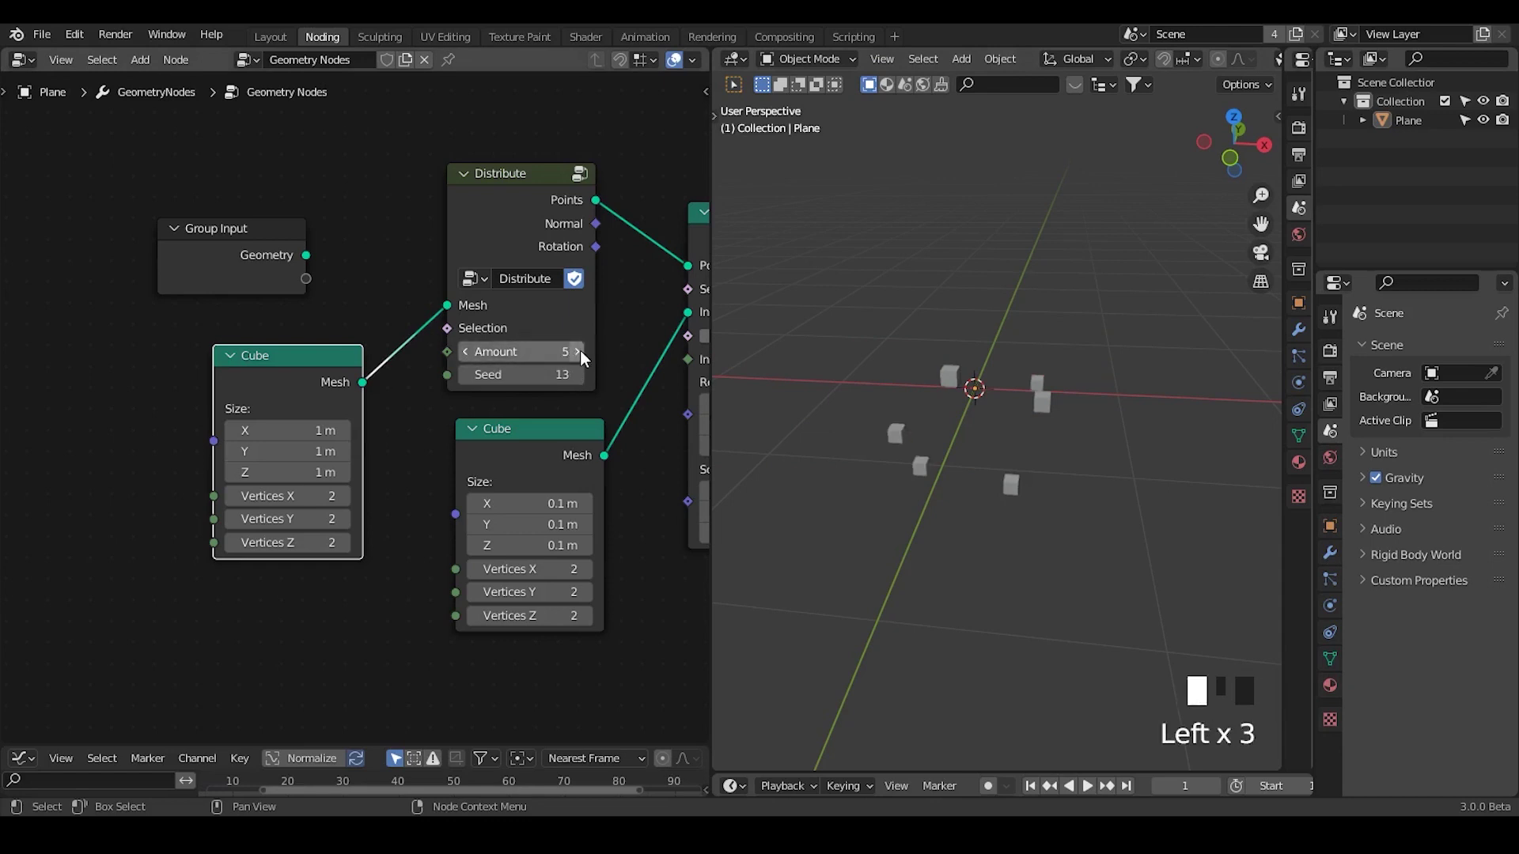
pyautogui.click(580, 349)
pyautogui.click(581, 350)
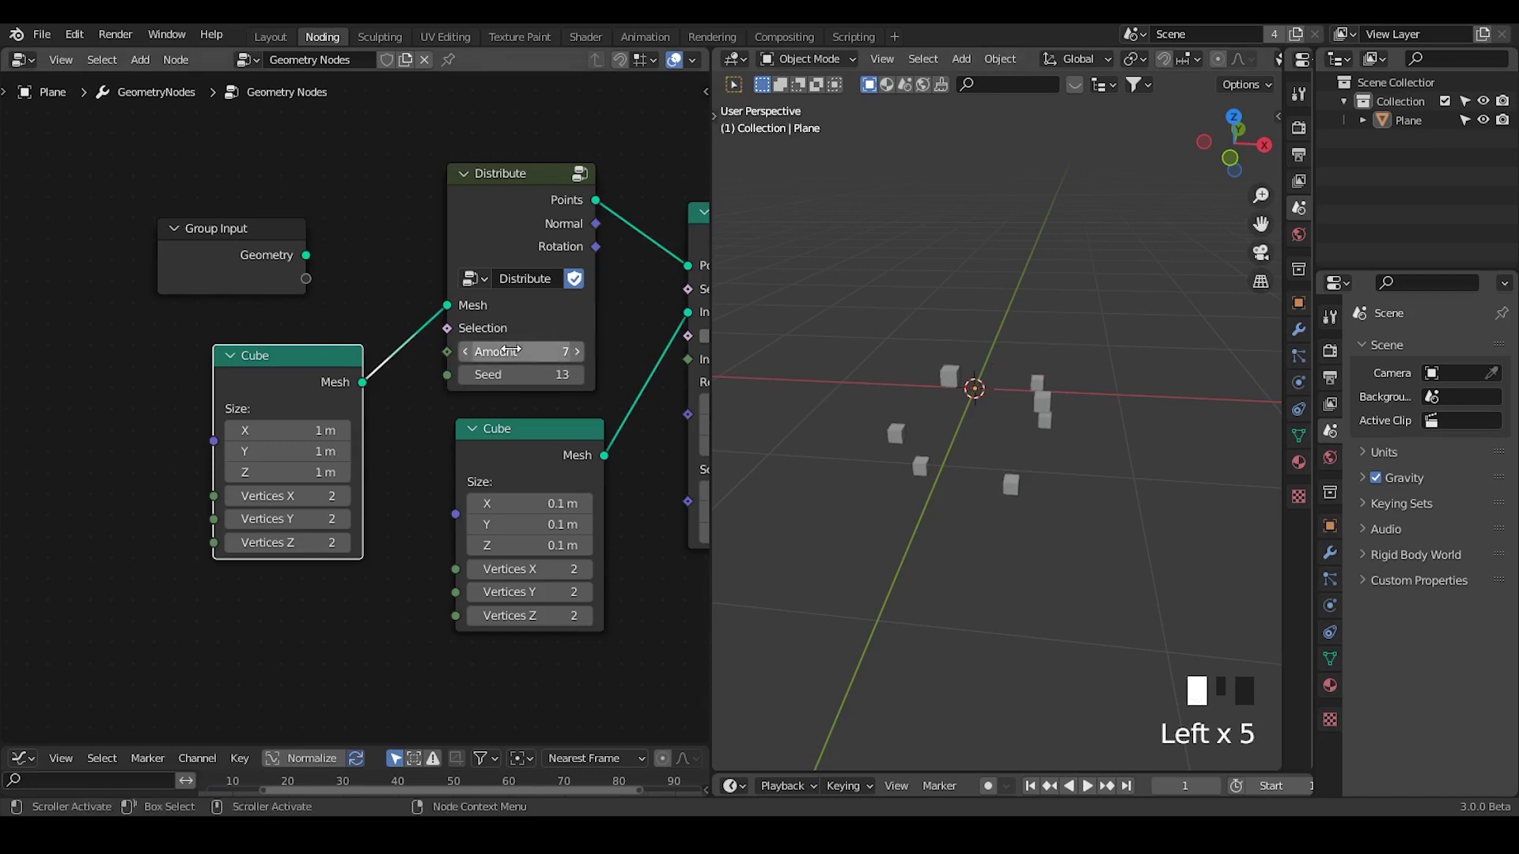
pyautogui.moveTo(522, 352); pyautogui.dragTo(570, 351)
pyautogui.press('Tab')
pyautogui.moveTo(508, 305)
pyautogui.mouseDown(button='middle')
pyautogui.moveTo(498, 526)
pyautogui.moveTo(282, 424)
pyautogui.moveTo(540, 317)
pyautogui.mouseUp(button='middle')
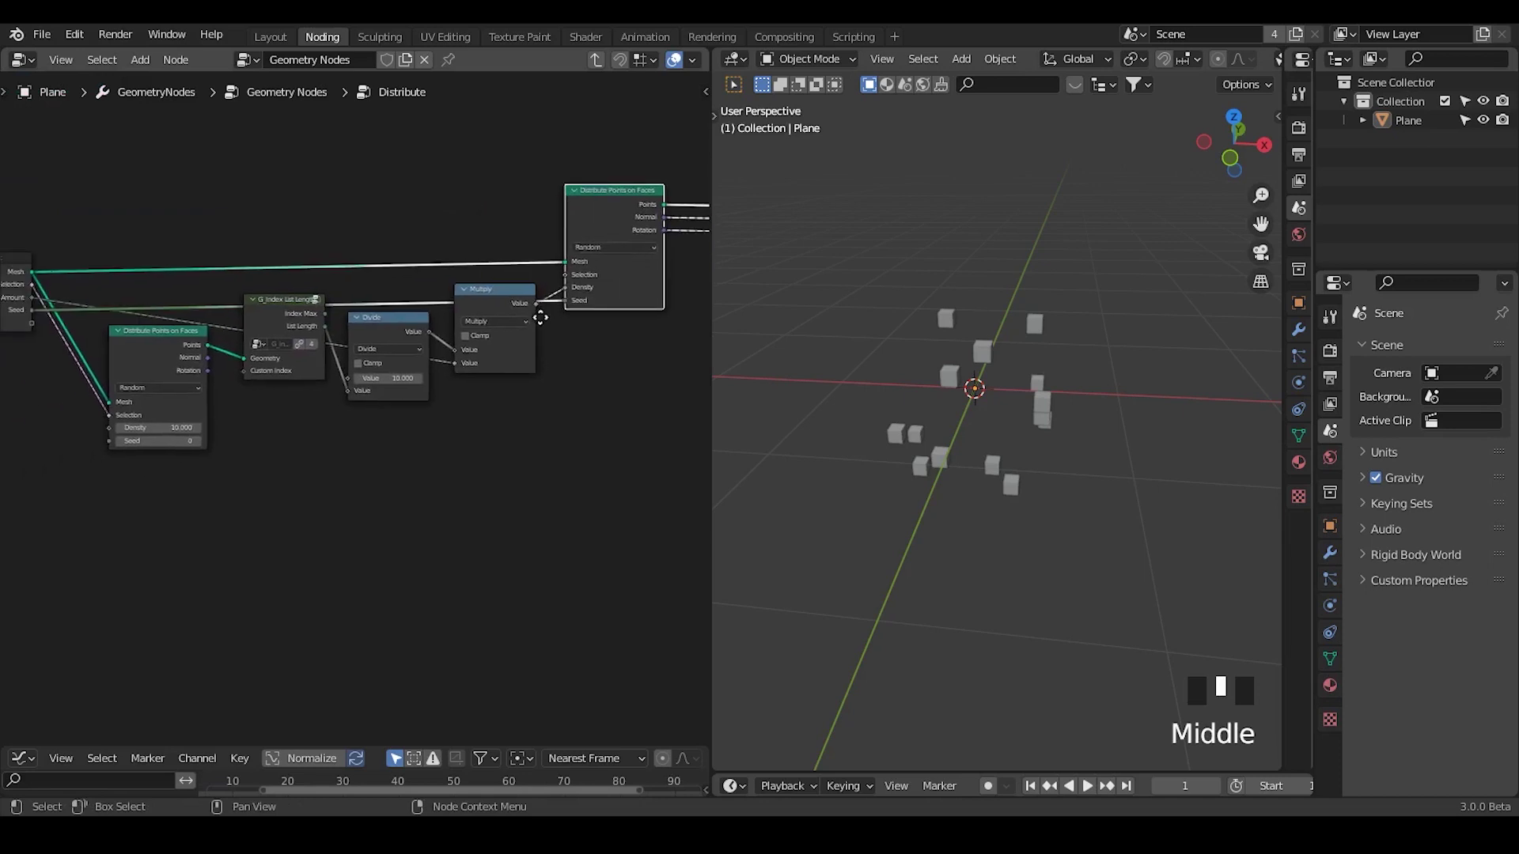
pyautogui.keyDown('ctrl'); pyautogui.moveTo(550, 421); pyautogui.dragTo(551, 411, button='middle'); pyautogui.keyUp('ctrl')
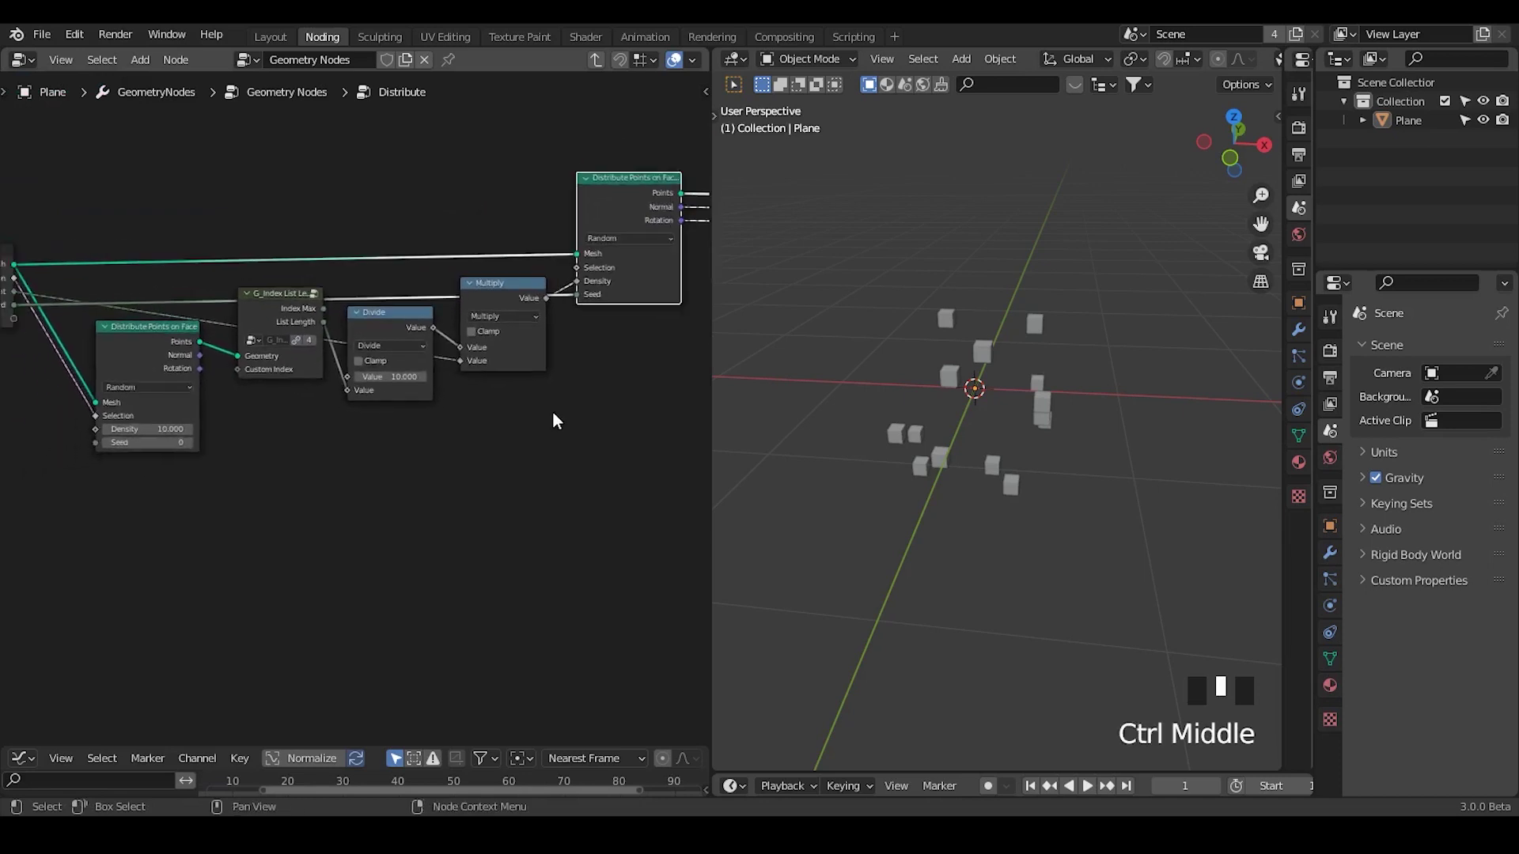
pyautogui.press('Tab')
pyautogui.moveTo(487, 403)
pyautogui.keyDown('ctrl'); pyautogui.mouseDown(button='middle')
pyautogui.moveTo(541, 435)
pyautogui.moveTo(558, 415)
pyautogui.mouseUp(button='middle'); pyautogui.keyUp('ctrl')
pyautogui.click(476, 241)
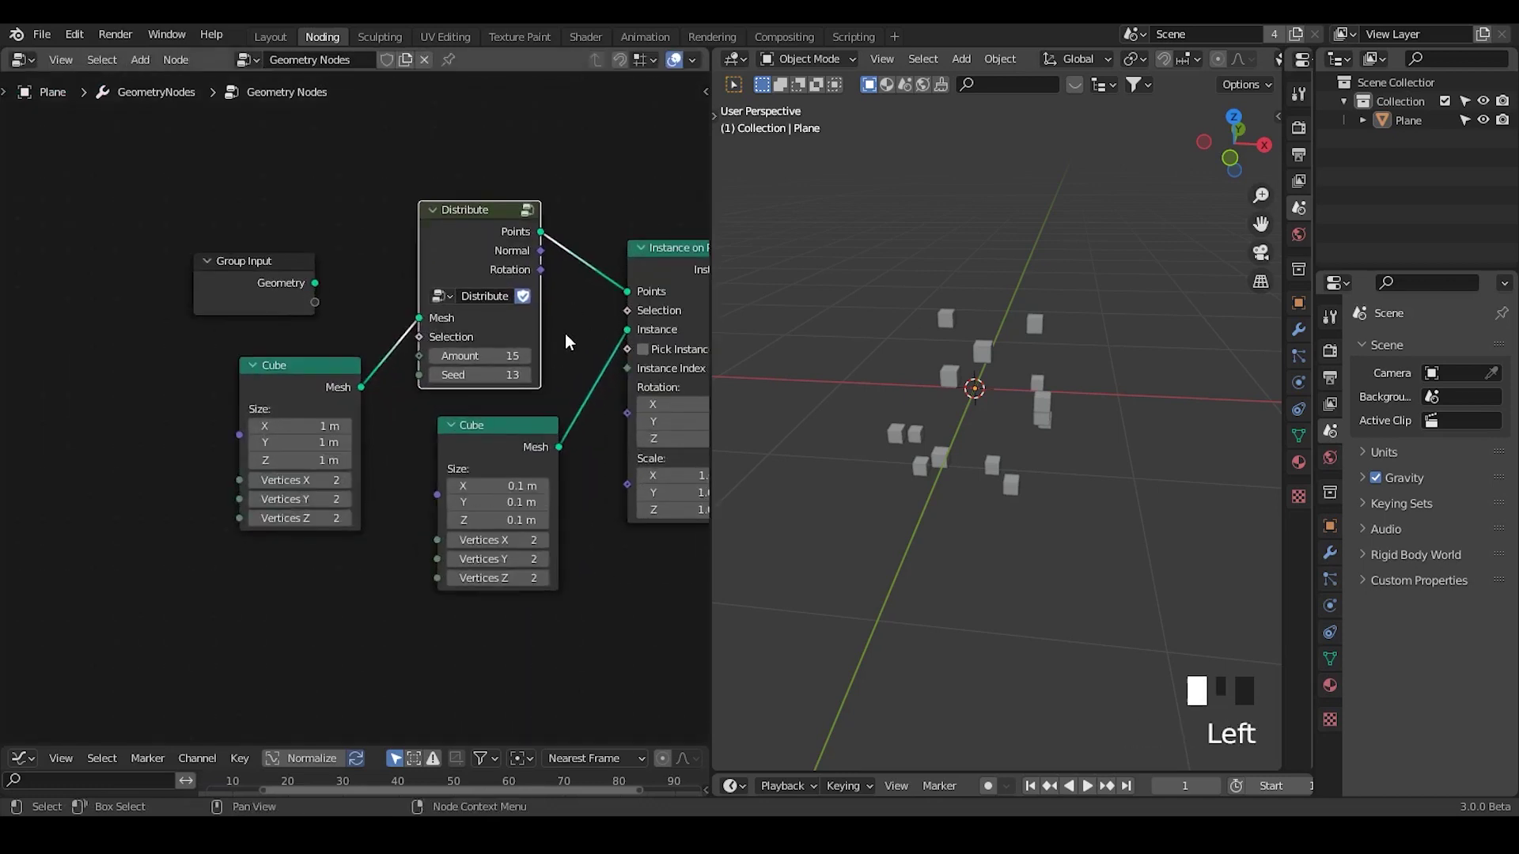